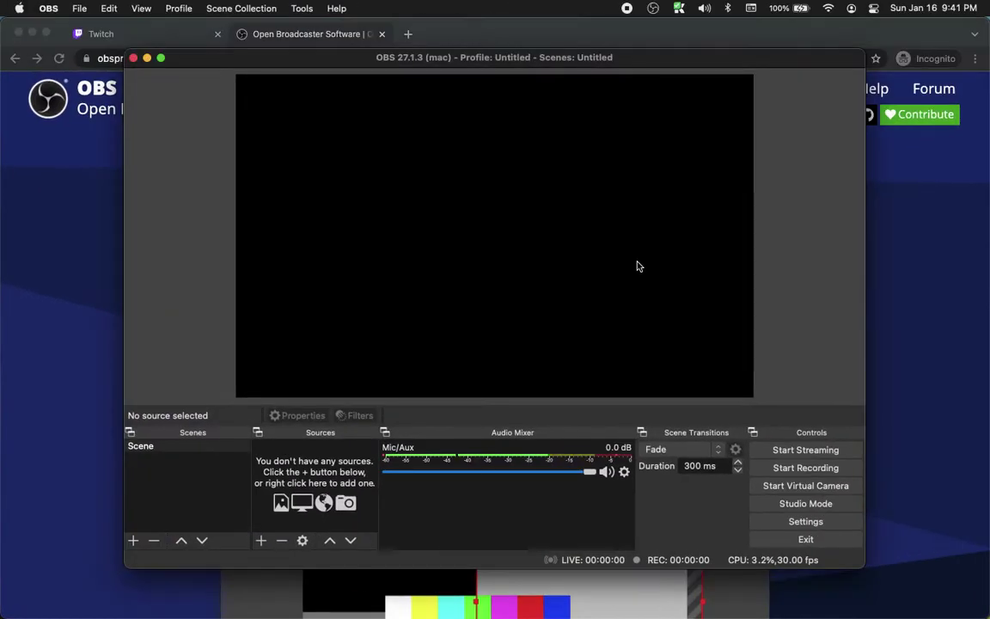
Add a new scene named 'Tuts' alongside the default Scene.
click(224, 500)
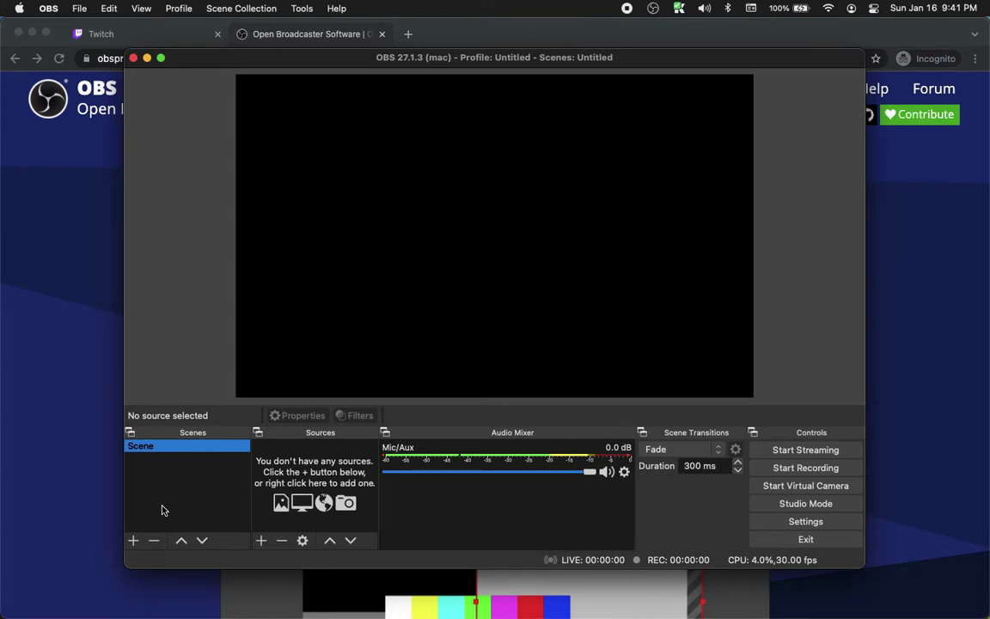
click(135, 540)
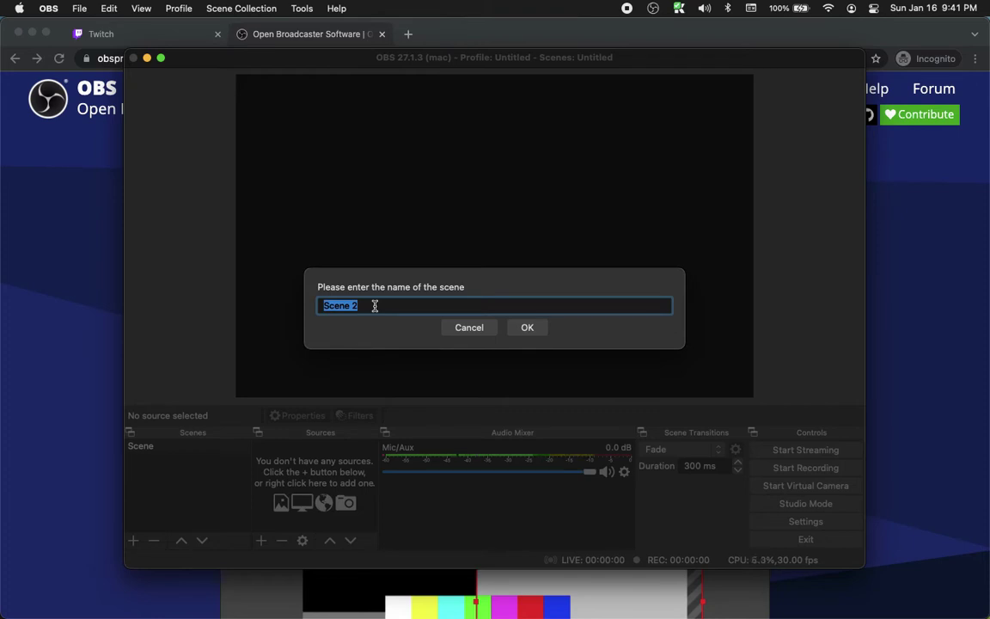
text(Tuts)
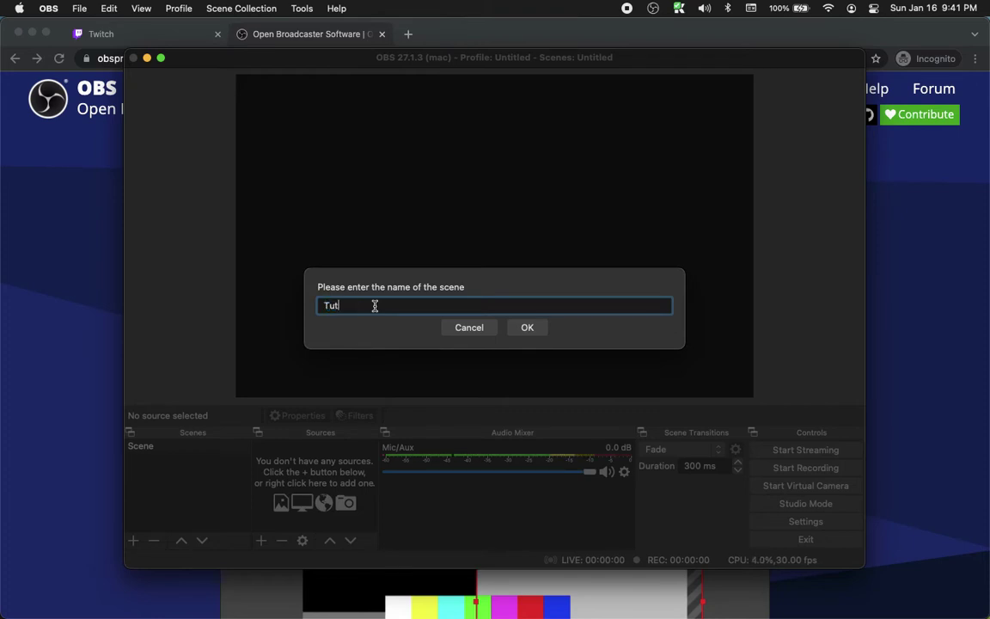
click(525, 330)
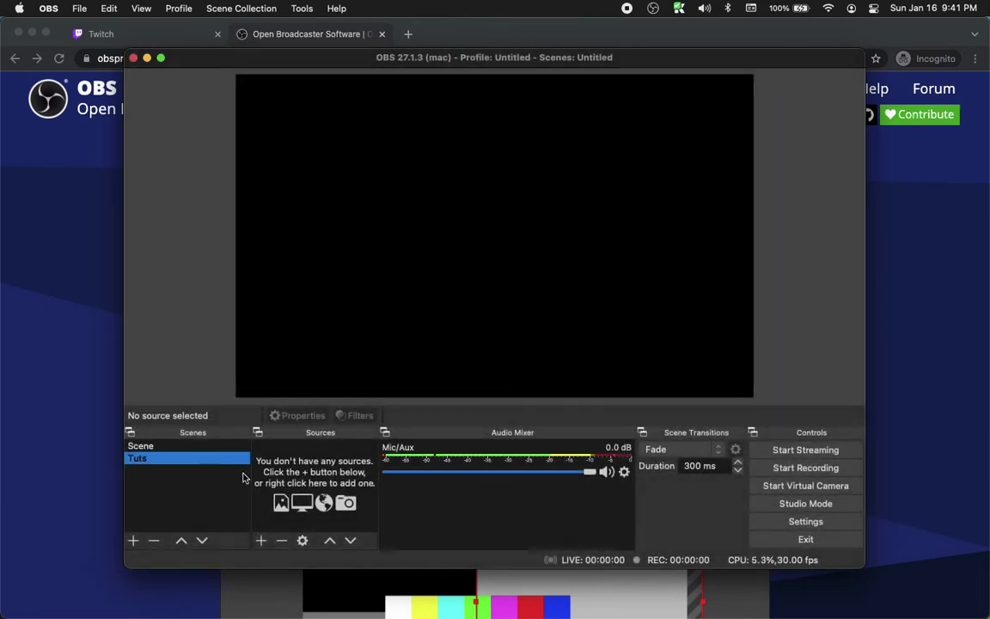
Add a Display Capture source to Tuts targeting the Built-in Display.
click(261, 540)
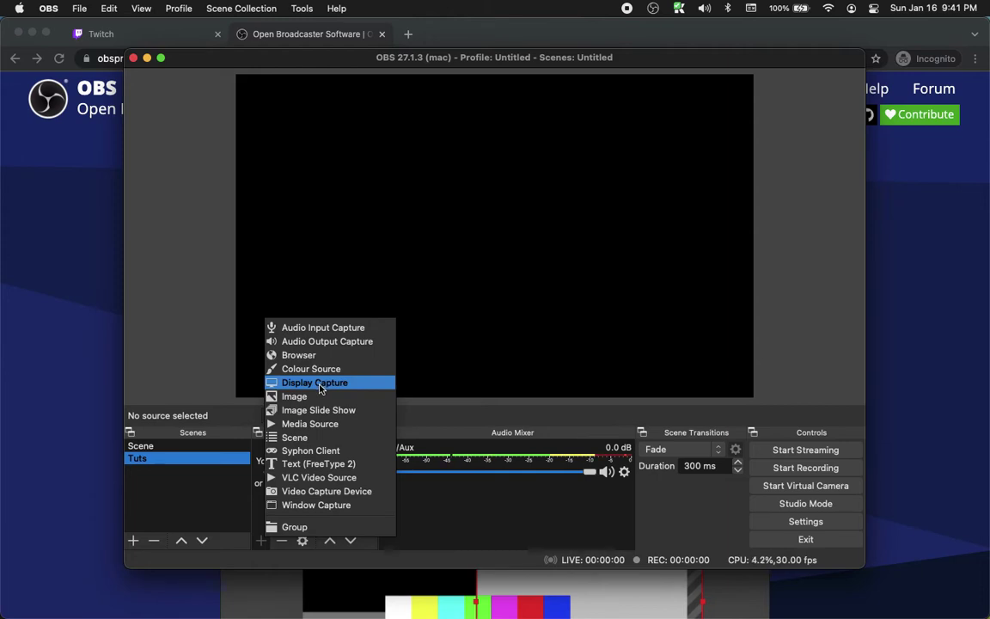
click(319, 385)
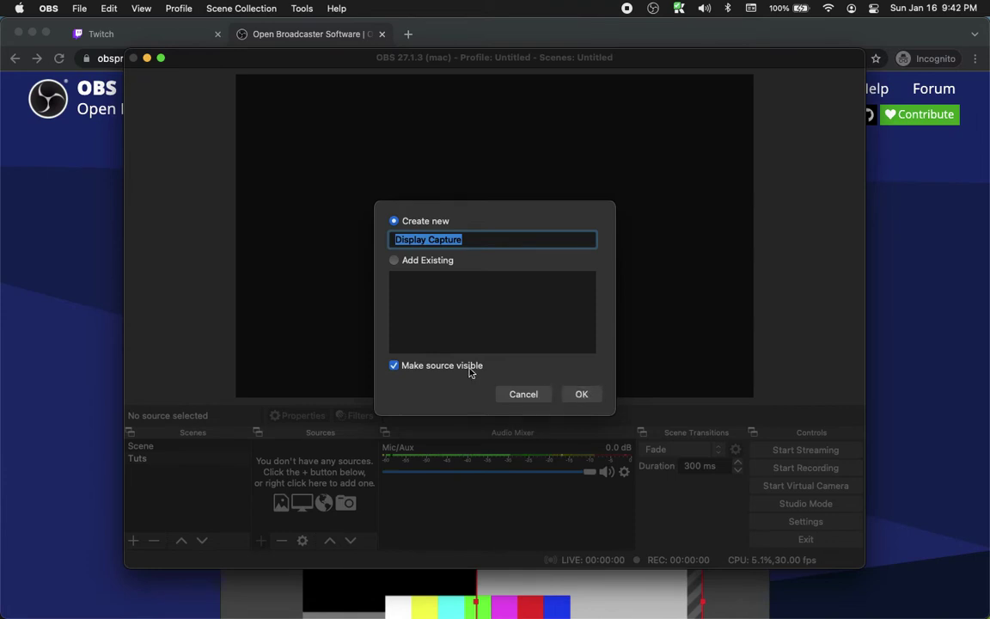
click(581, 394)
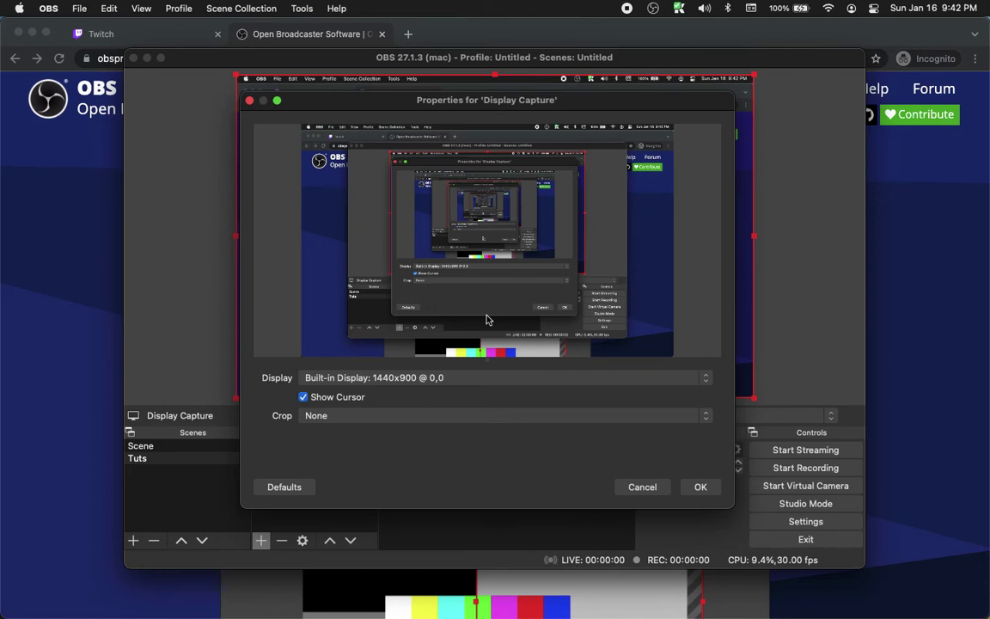
click(356, 379)
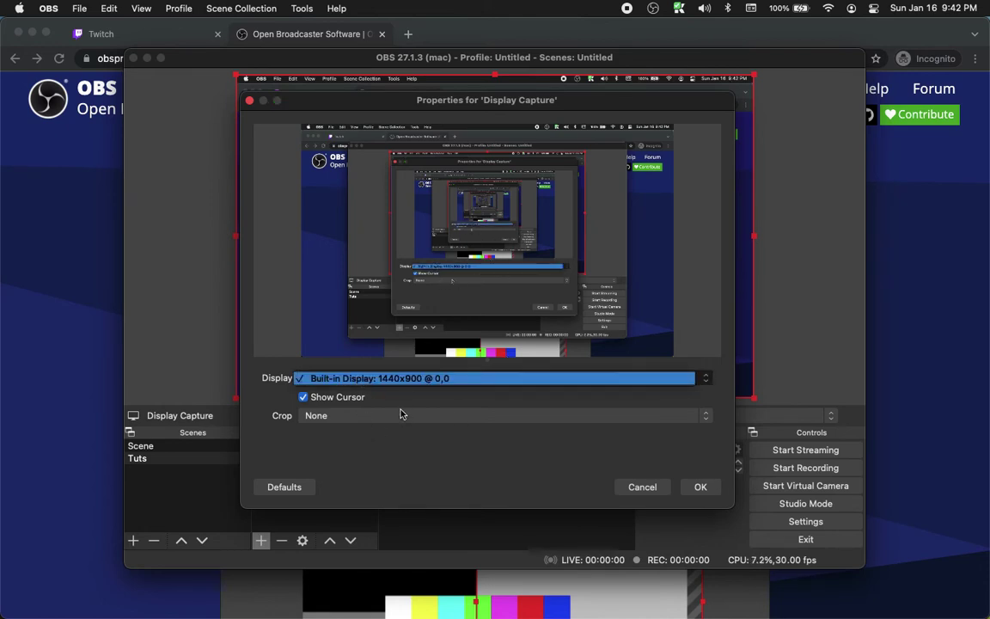
click(375, 381)
click(446, 381)
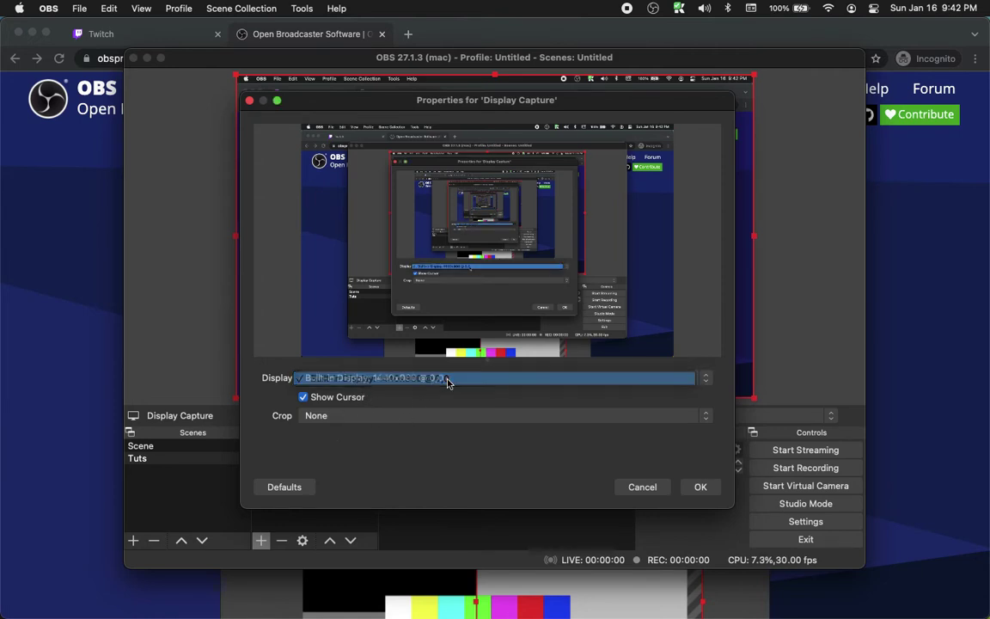
click(701, 487)
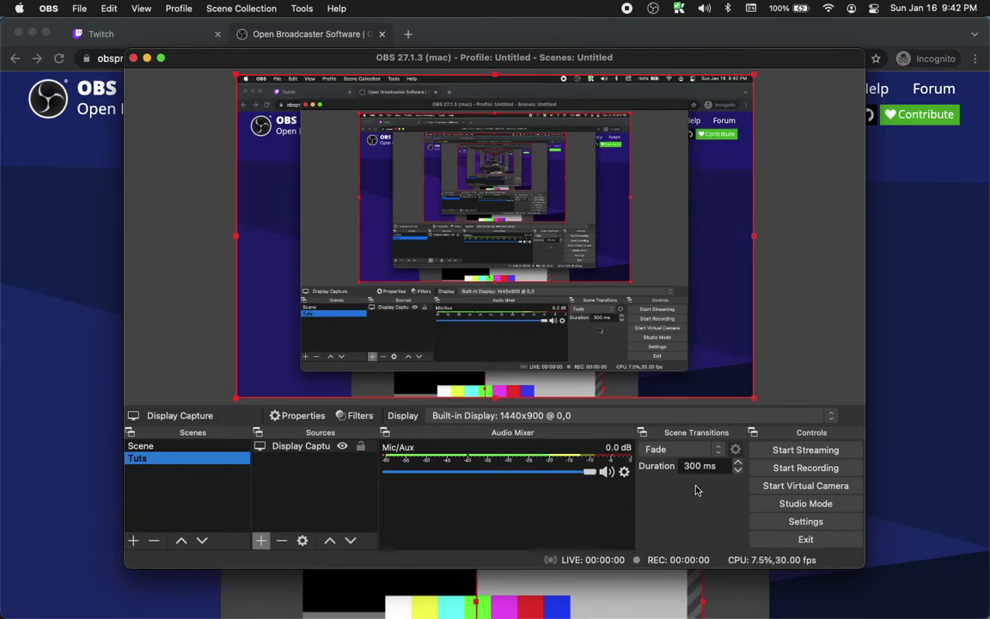
click(465, 523)
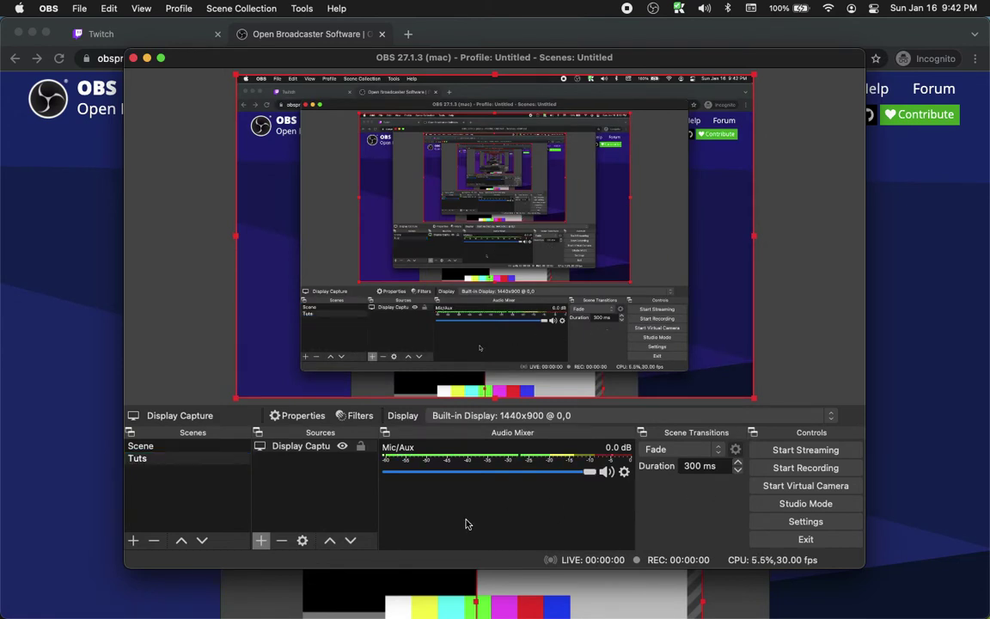
right_click(465, 523)
click(442, 517)
click(260, 541)
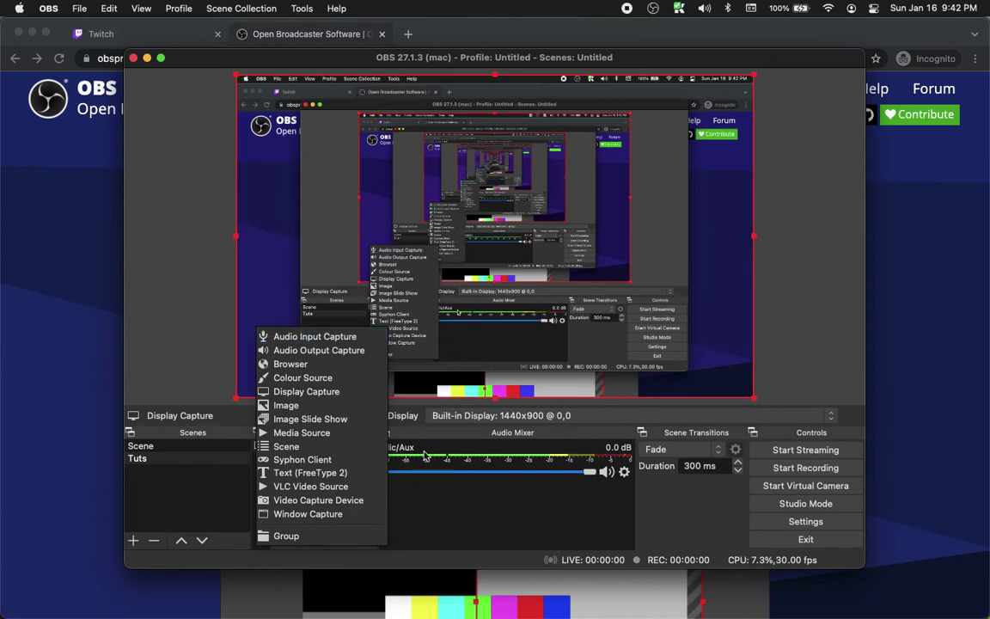
click(503, 524)
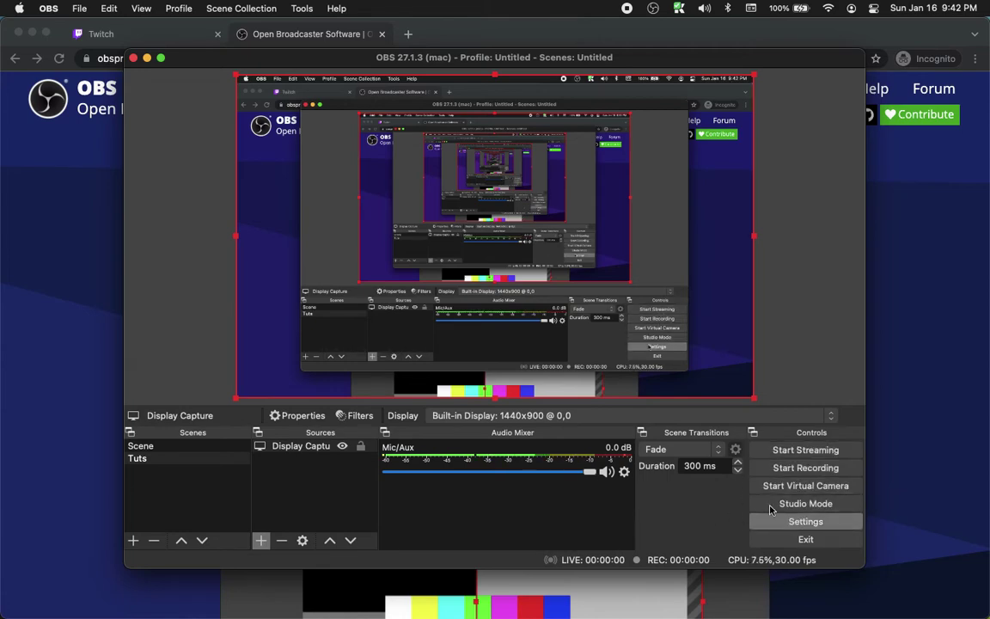
Set the OBS stream service to Twitch using a stream key, then go to Chrome's Twitch tab.
click(790, 522)
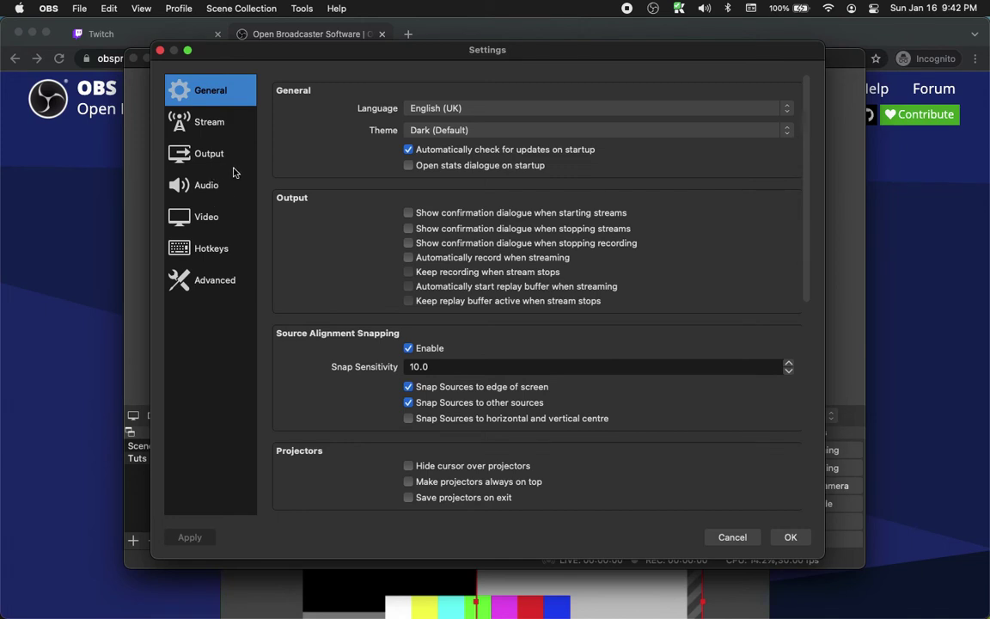
click(221, 125)
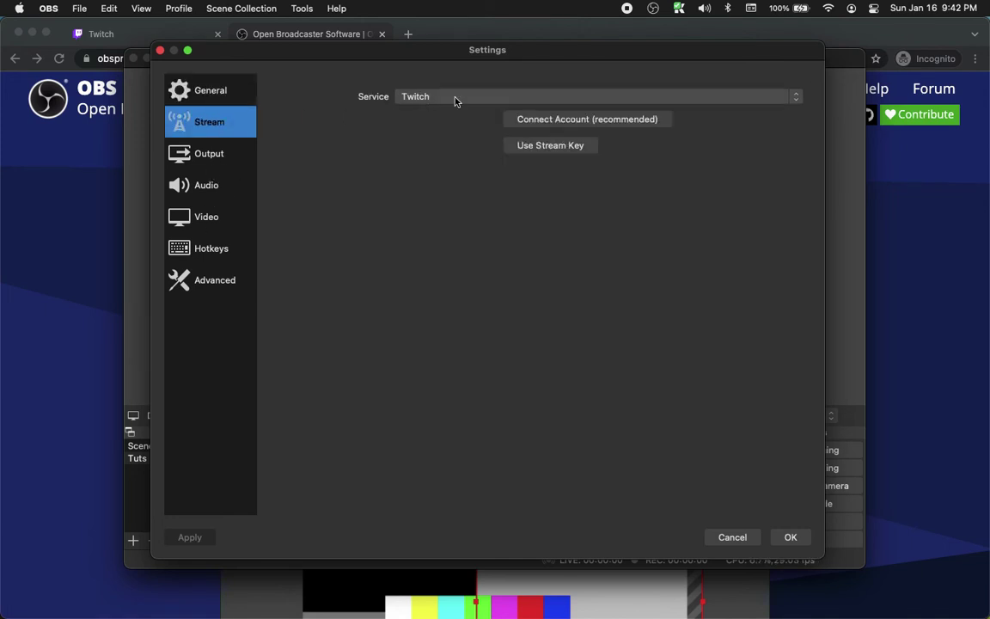
click(390, 97)
click(411, 97)
click(529, 146)
click(494, 143)
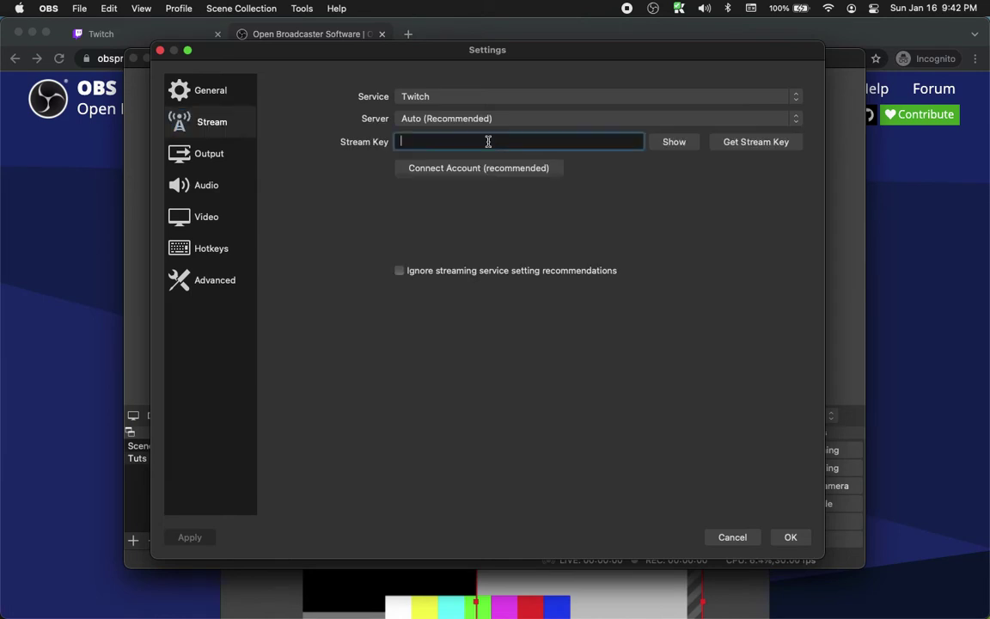
click(126, 38)
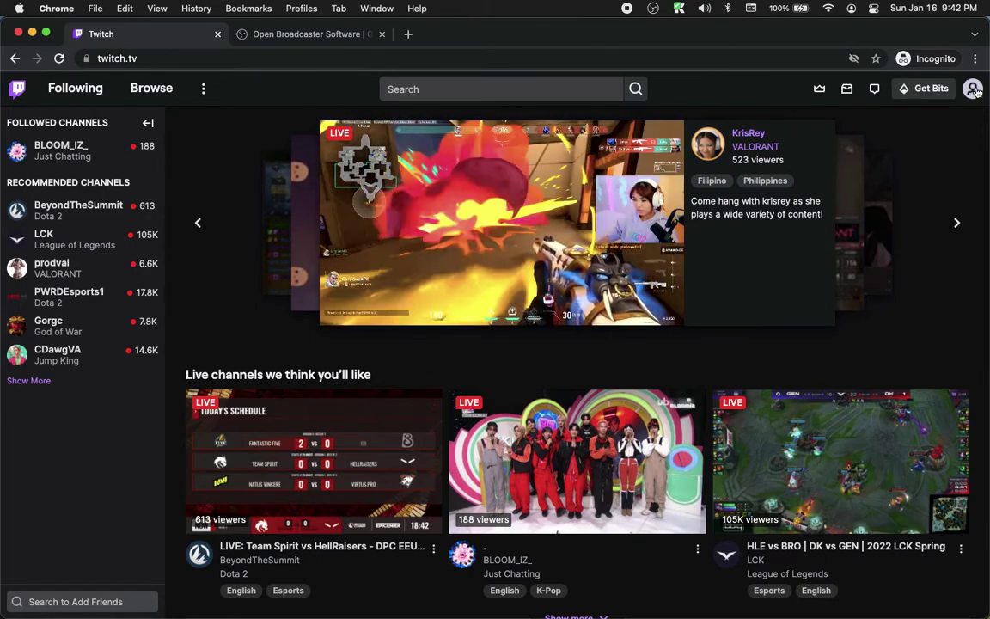
Copy the Primary Stream key from the Twitch Creator Dashboard's Settings > Stream page.
click(975, 90)
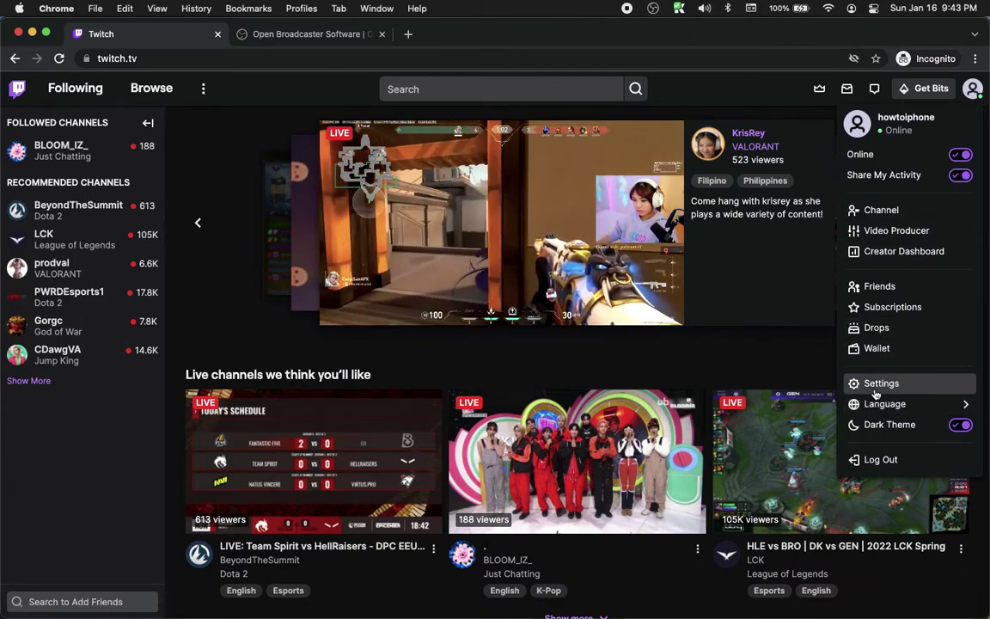
click(877, 385)
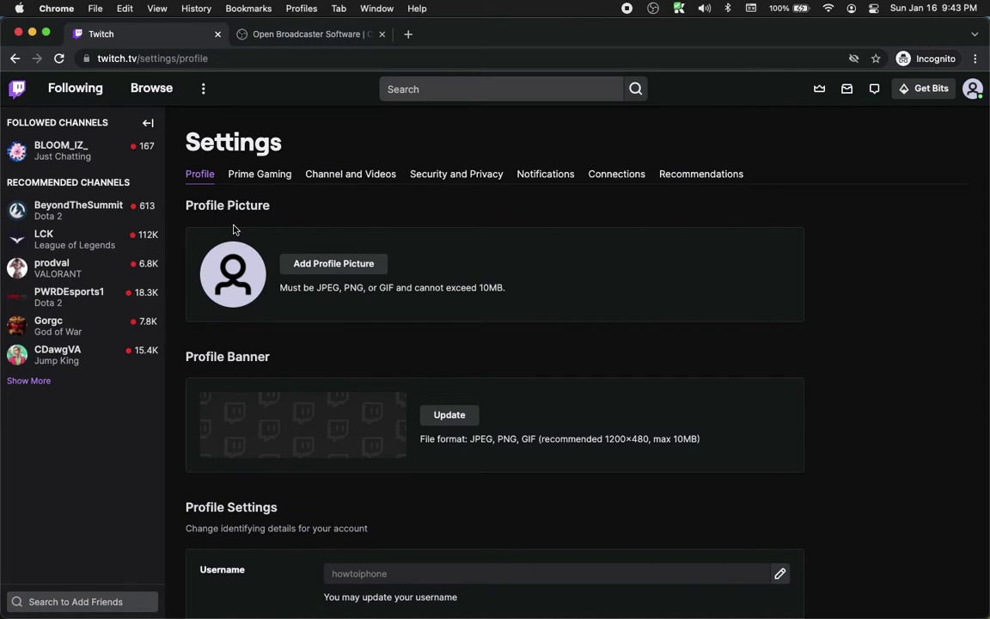
scroll(292, 401, down, 2)
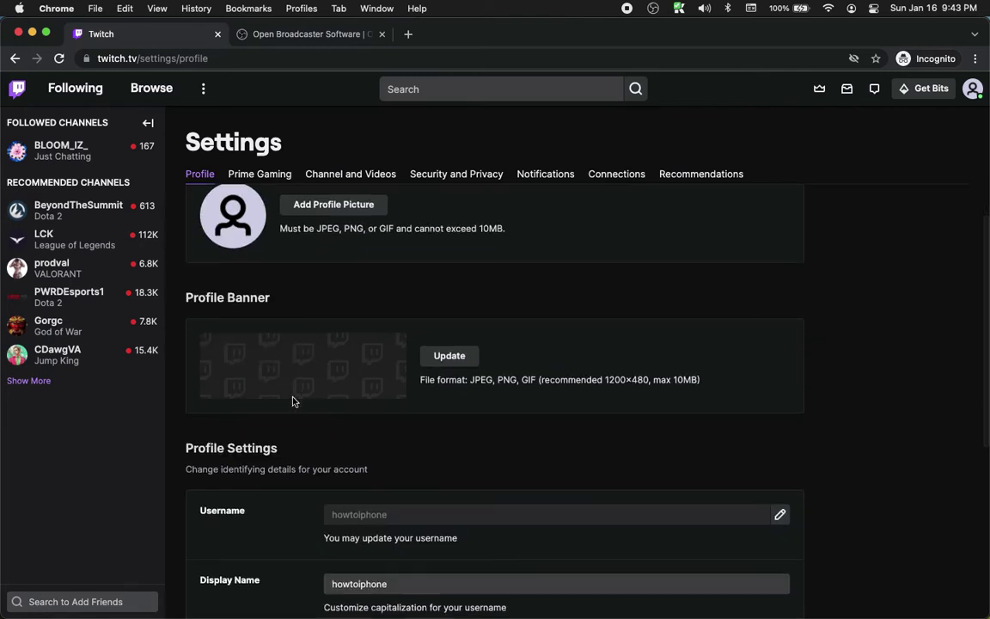
scroll(296, 395, up, 2)
click(366, 177)
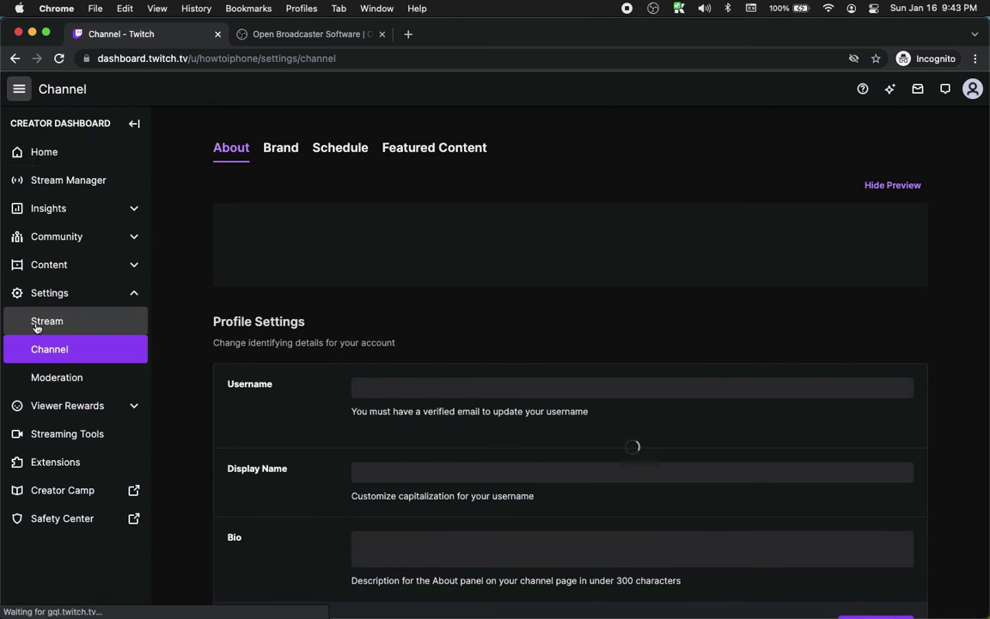
click(36, 325)
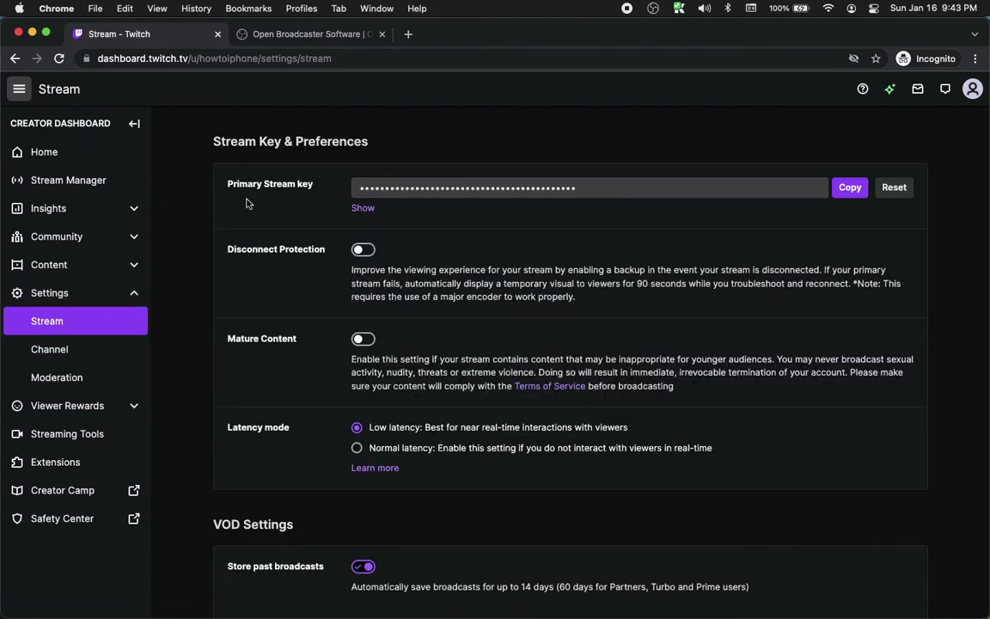
click(850, 187)
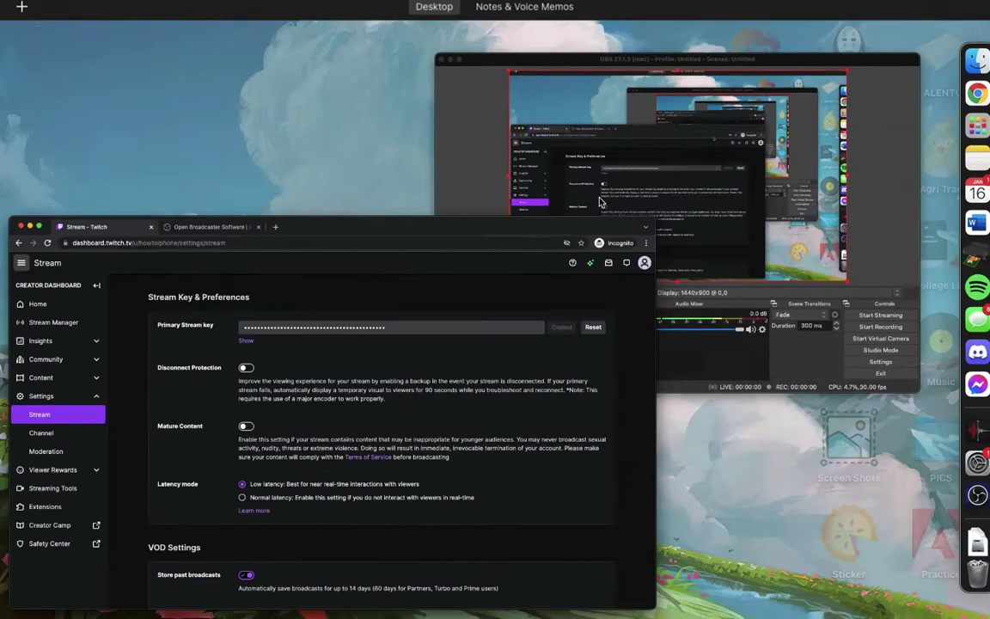
Paste the Twitch stream key into OBS's Stream Key field and save the settings.
click(632, 214)
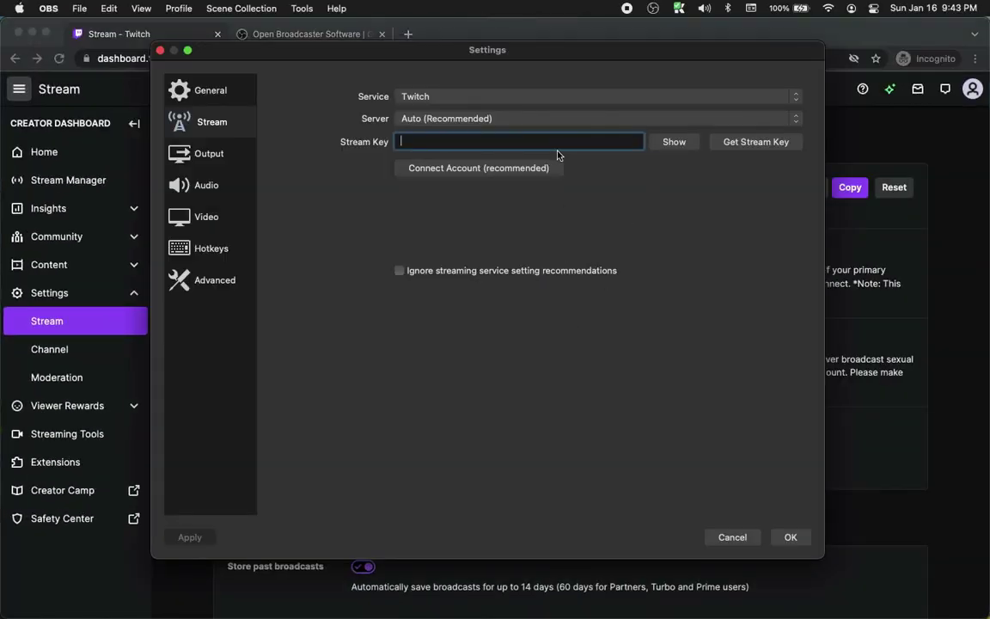
key(super+v)
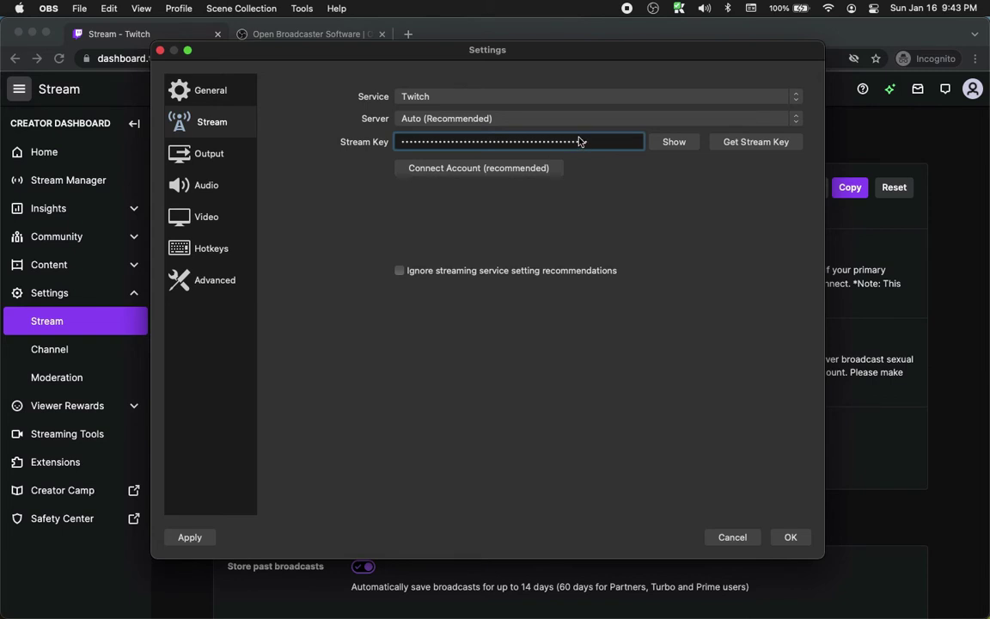
click(786, 536)
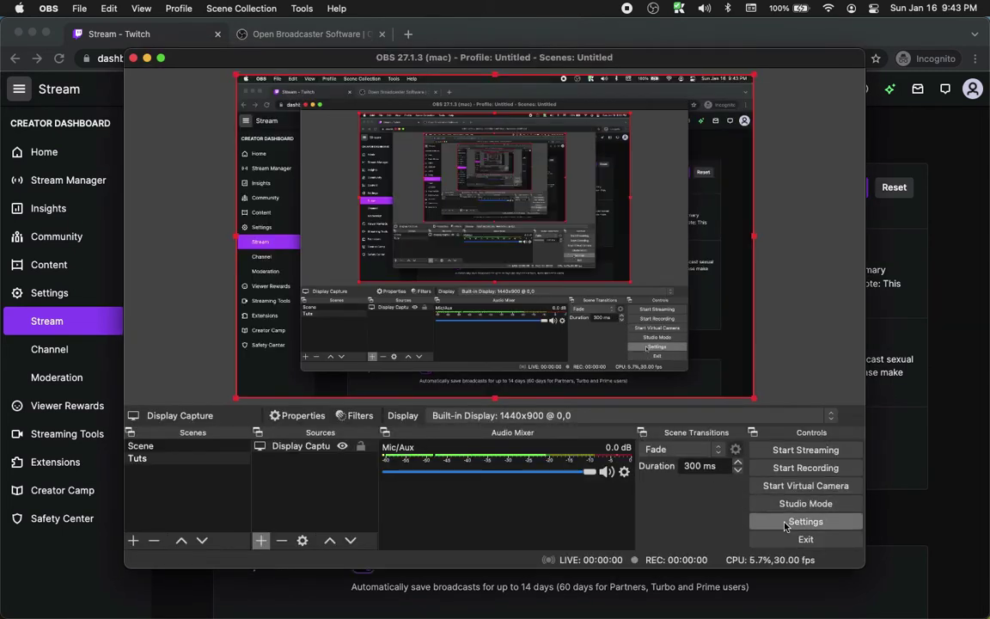
Review the Video, Advanced and Hotkeys settings without edits, then close Settings with OK.
click(785, 521)
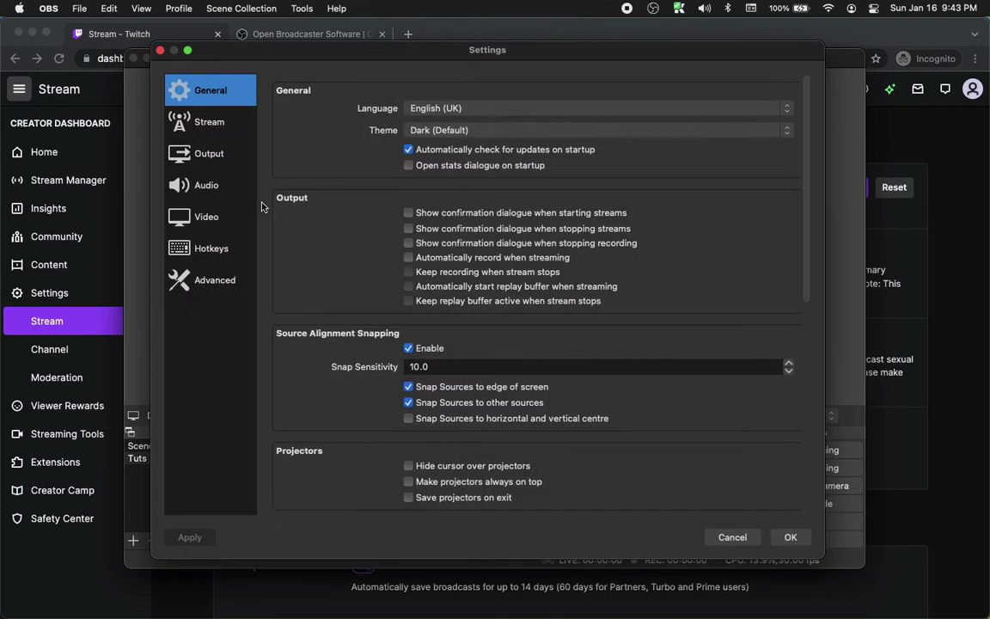
click(208, 213)
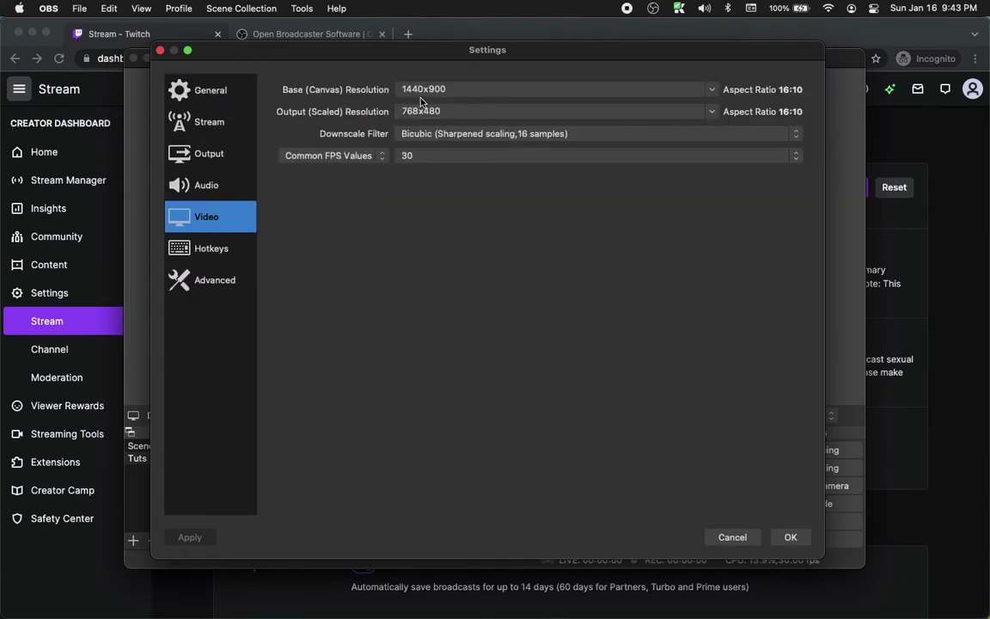
click(445, 90)
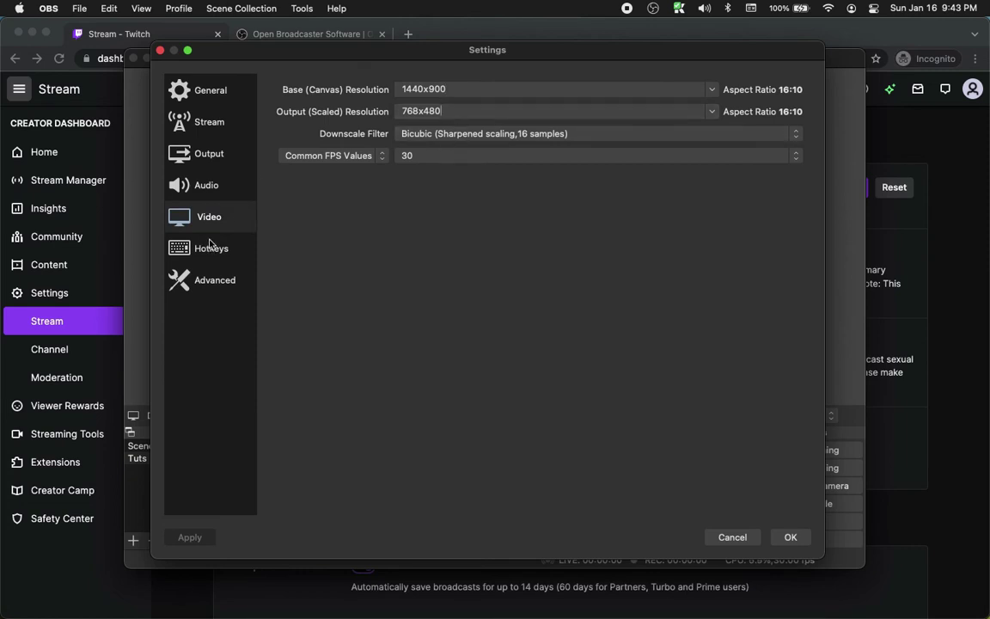
click(235, 285)
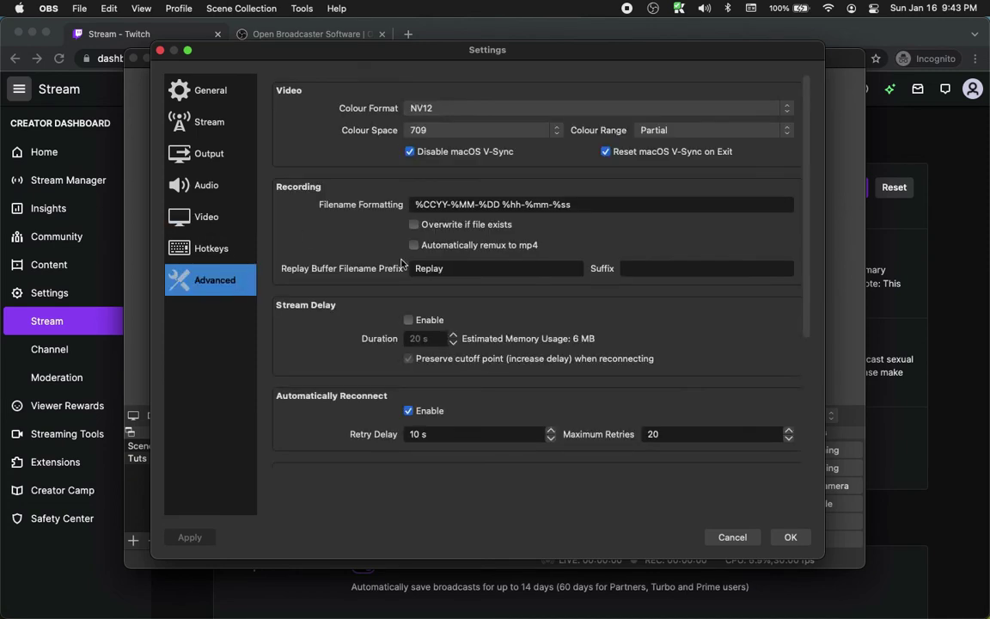
click(230, 250)
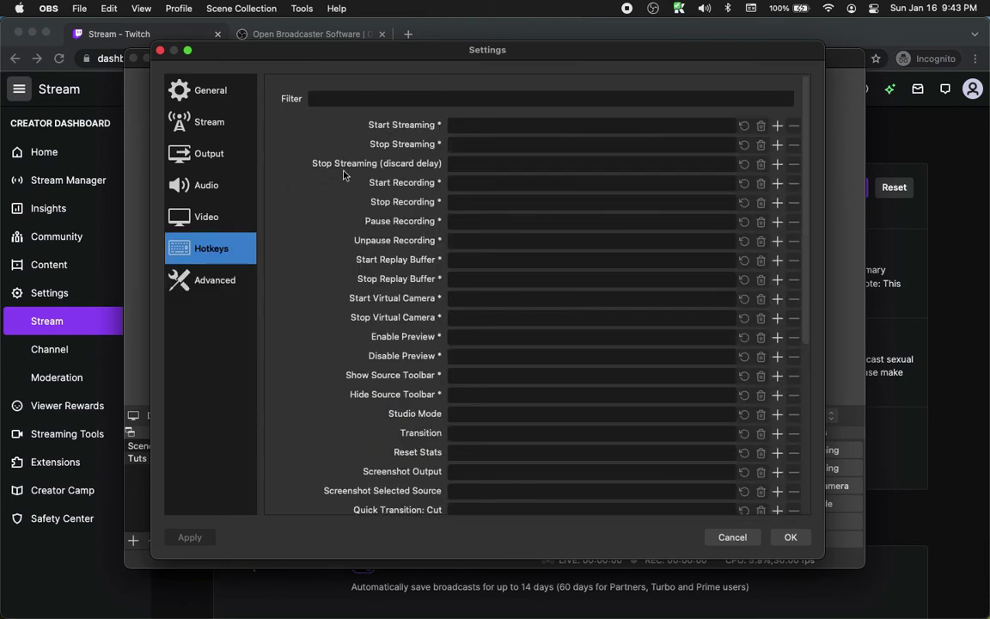
click(791, 537)
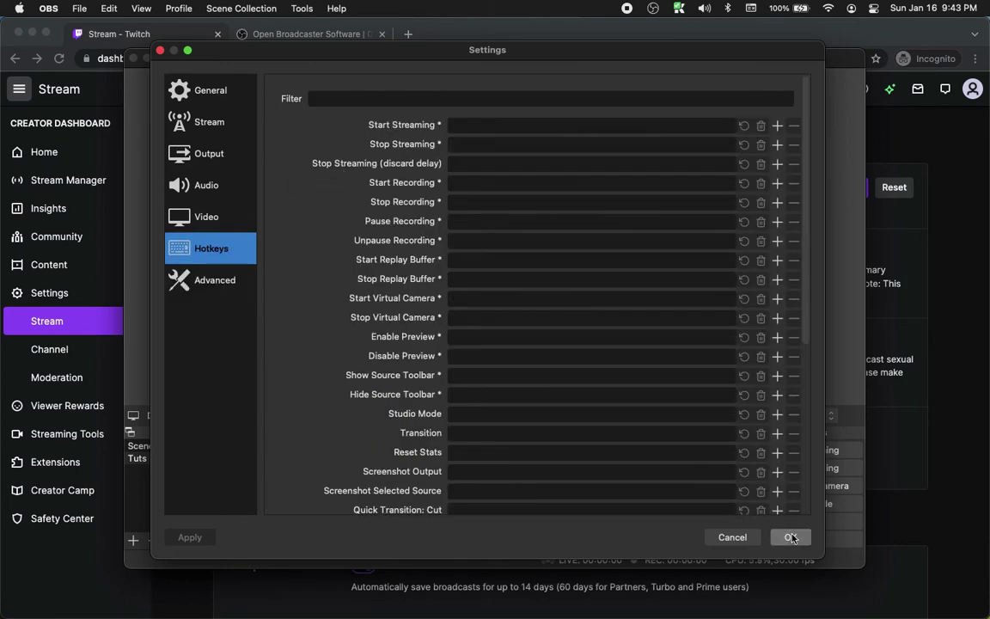